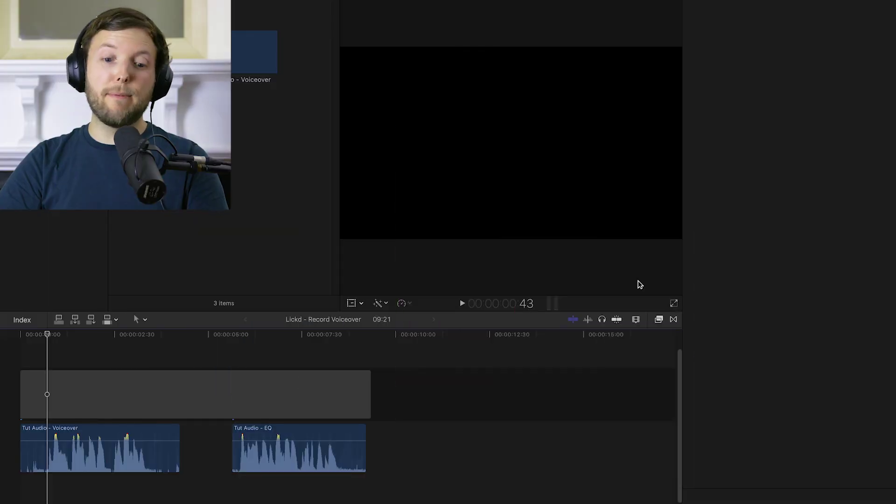
# Show all audio effects in the Effects browser, then the Levels category with Noise Gate and AUPeakLimiter.
pyautogui.click(659, 319)
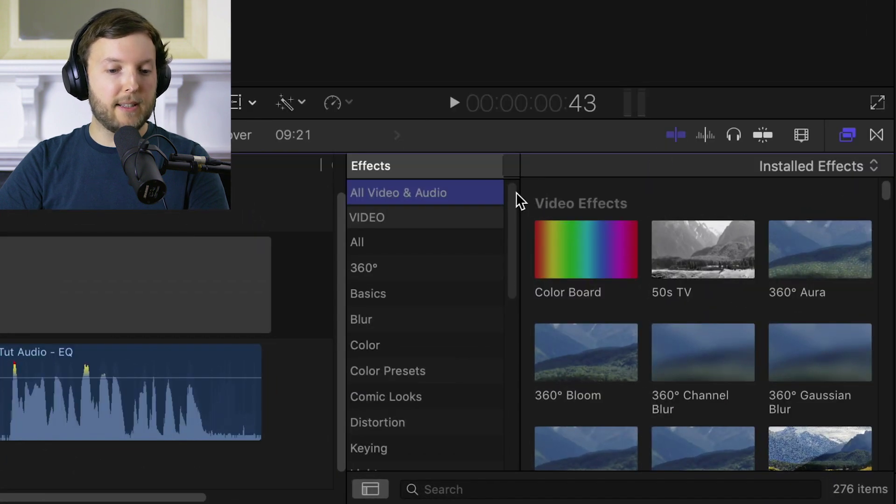
pyautogui.moveTo(494, 348); pyautogui.dragTo(492, 352)
pyautogui.moveTo(514, 200); pyautogui.dragTo(436, 348)
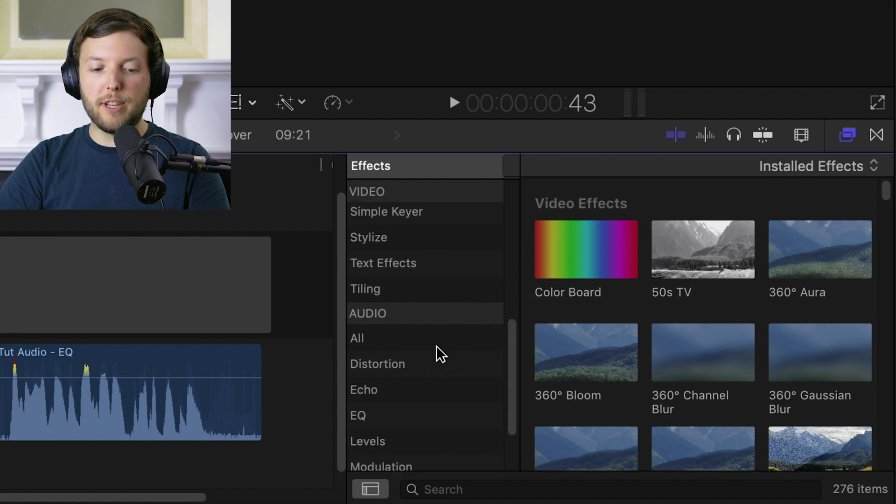
pyautogui.click(436, 343)
pyautogui.scroll(-1, 476, 329)
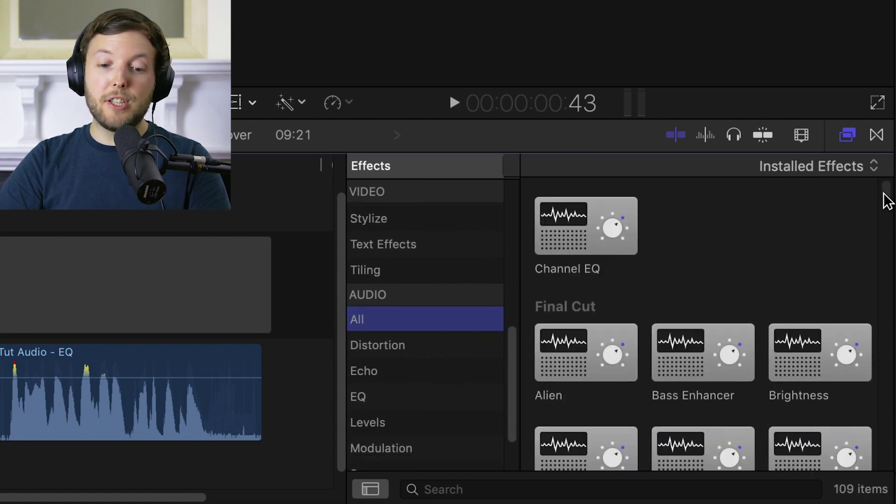
pyautogui.moveTo(887, 201); pyautogui.dragTo(887, 413)
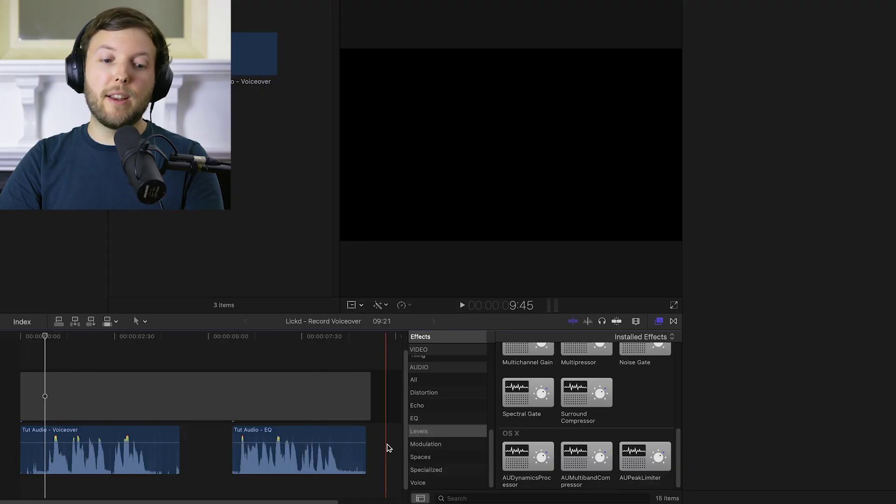
# Combine both voiceover clips into a compound clip named 'Lickd - Record Voiceover Clip 1'.
pyautogui.moveTo(364, 453); pyautogui.dragTo(103, 457)
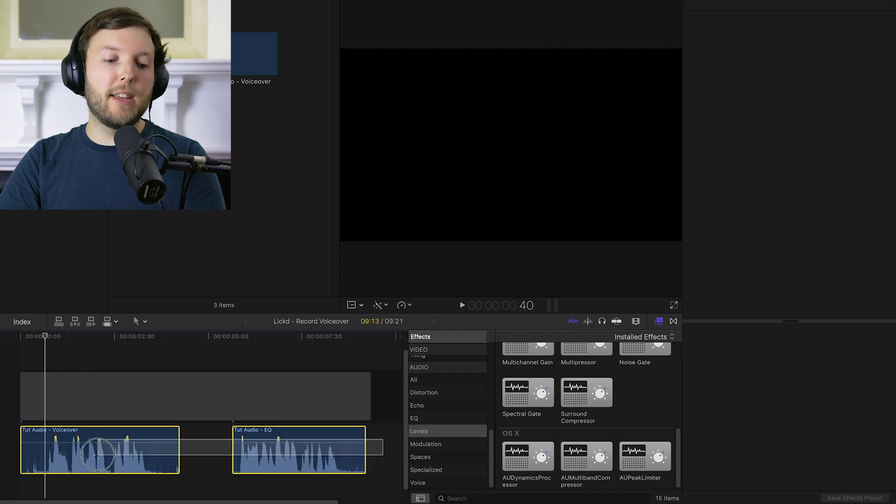
pyautogui.rightClick(112, 451)
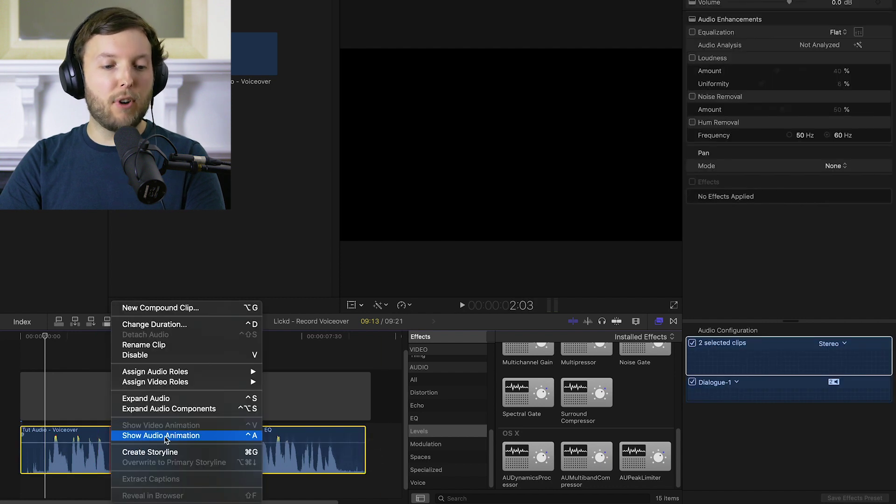
pyautogui.click(192, 308)
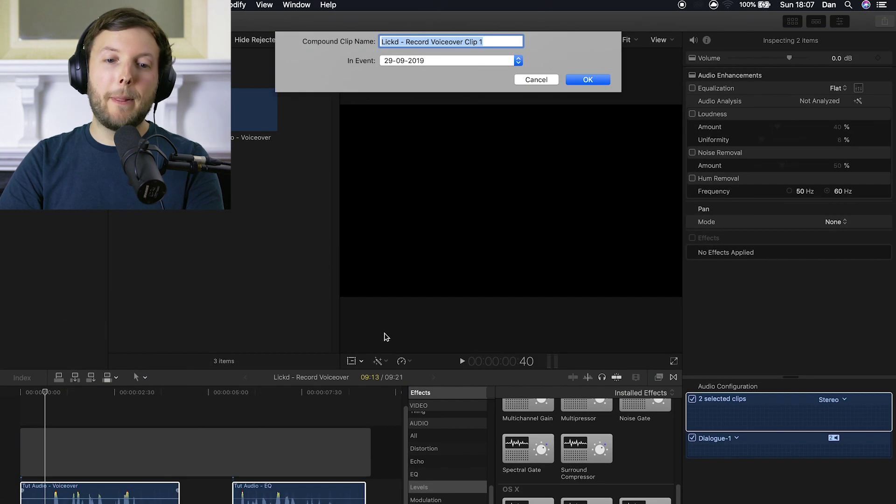
pyautogui.click(589, 80)
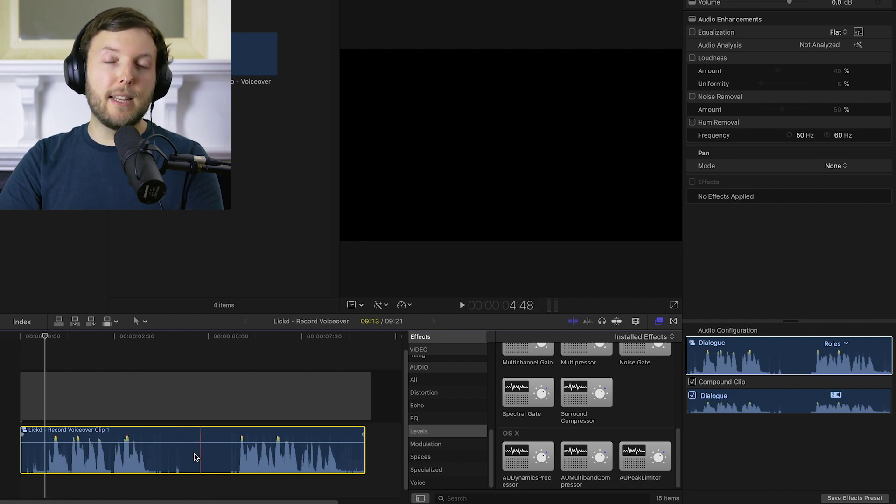
pyautogui.moveTo(202, 444)
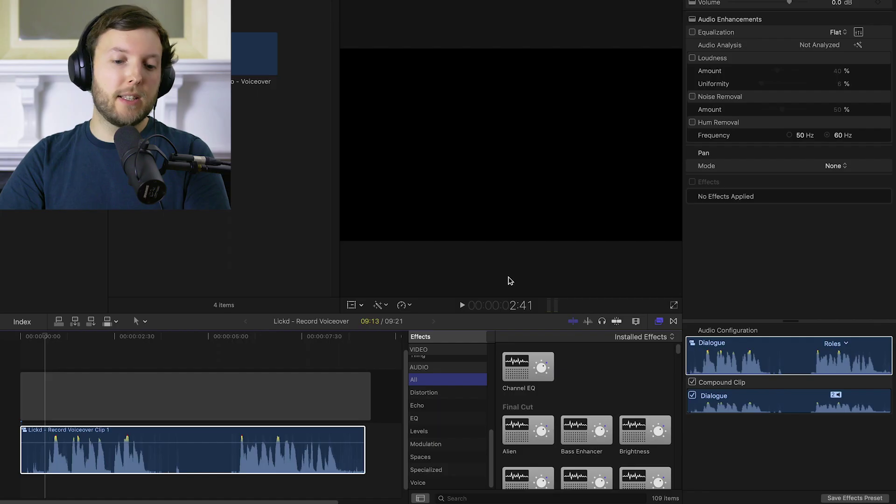
# Apply Channel EQ from the EQ category to the compound clip and open its graphic editor.
pyautogui.click(422, 419)
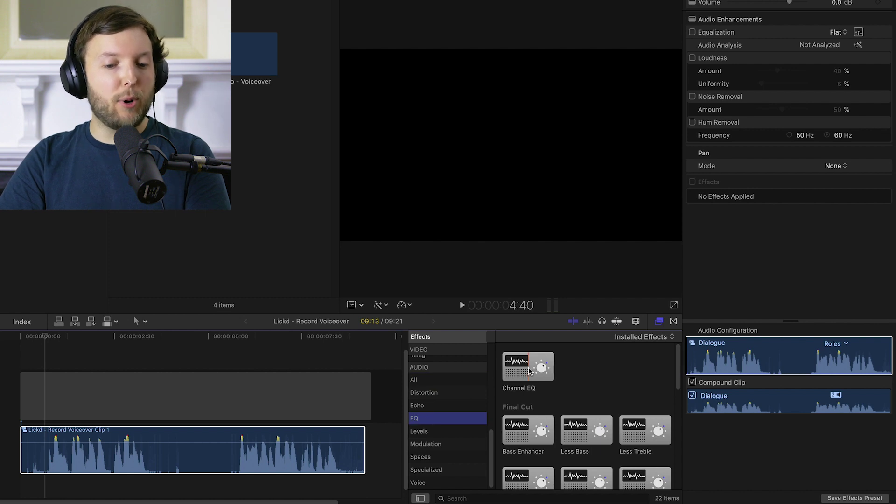
pyautogui.moveTo(530, 372); pyautogui.dragTo(240, 446)
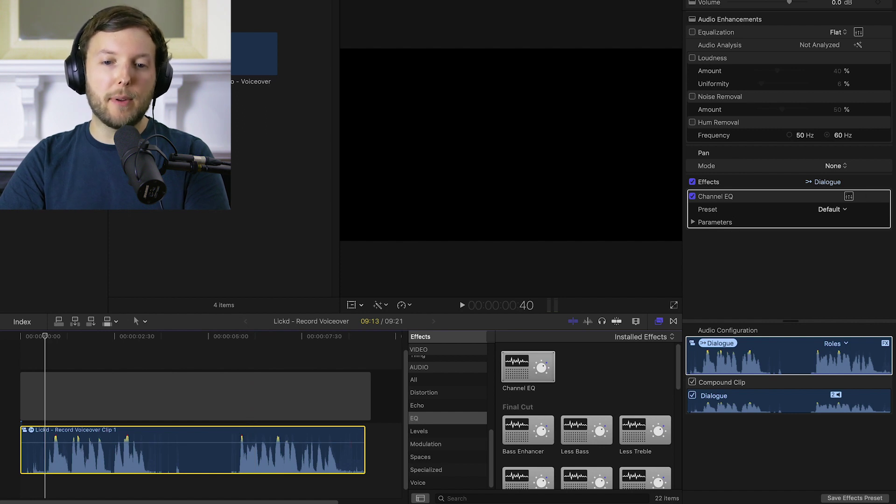
pyautogui.click(713, 66)
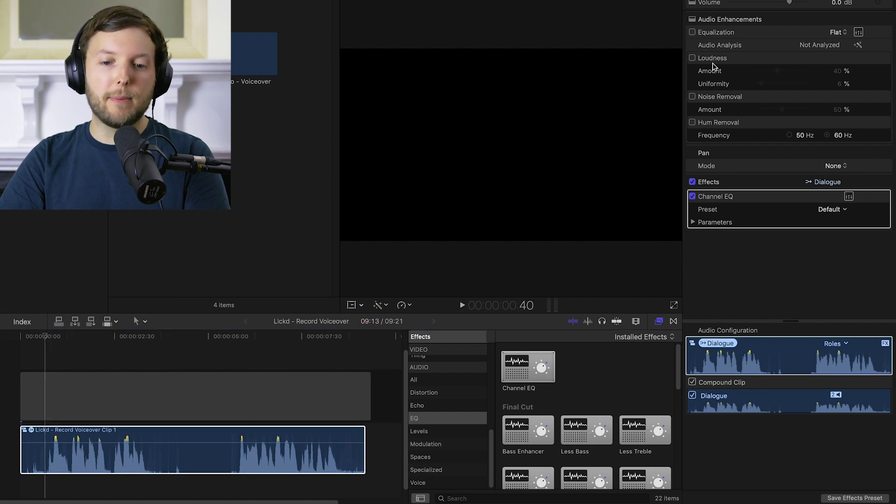
pyautogui.click(849, 197)
# Raise the EQ low cut to about 60 Hz and lower the high cut with a 48dB/Oct slope.
pyautogui.moveTo(161, 195); pyautogui.dragTo(320, 79)
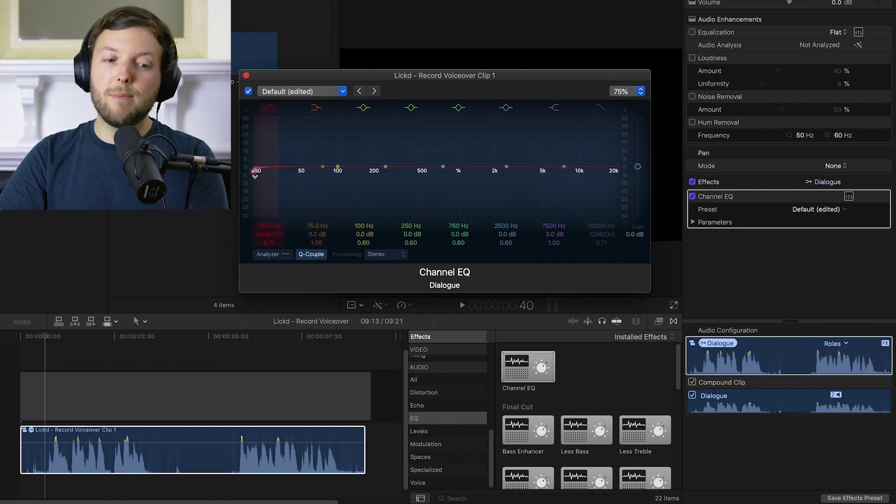
pyautogui.moveTo(255, 173); pyautogui.dragTo(335, 175)
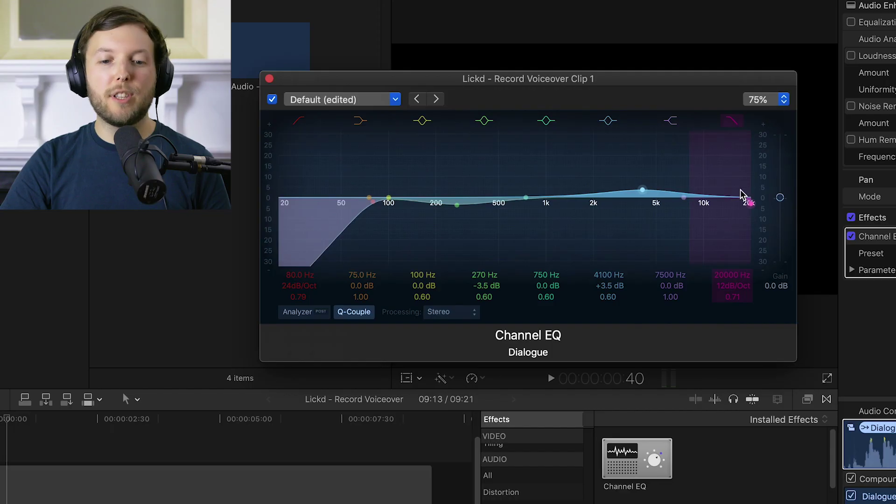
pyautogui.click(749, 209)
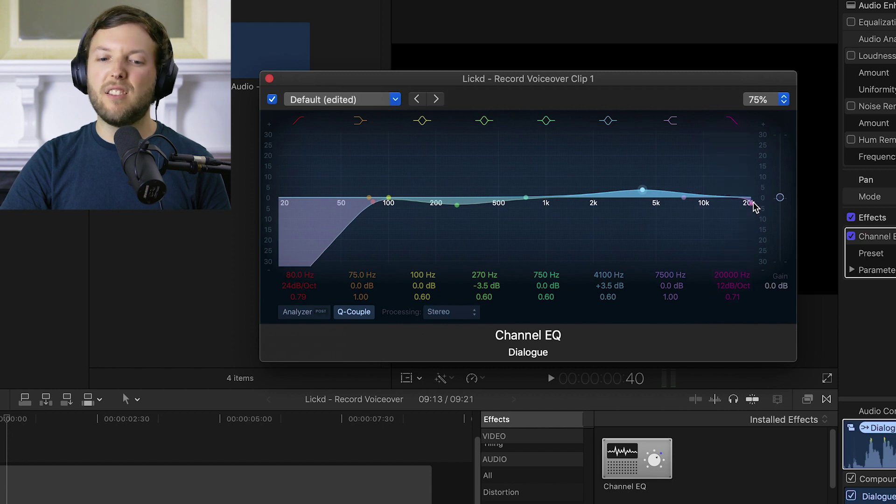
pyautogui.moveTo(745, 207); pyautogui.dragTo(691, 201)
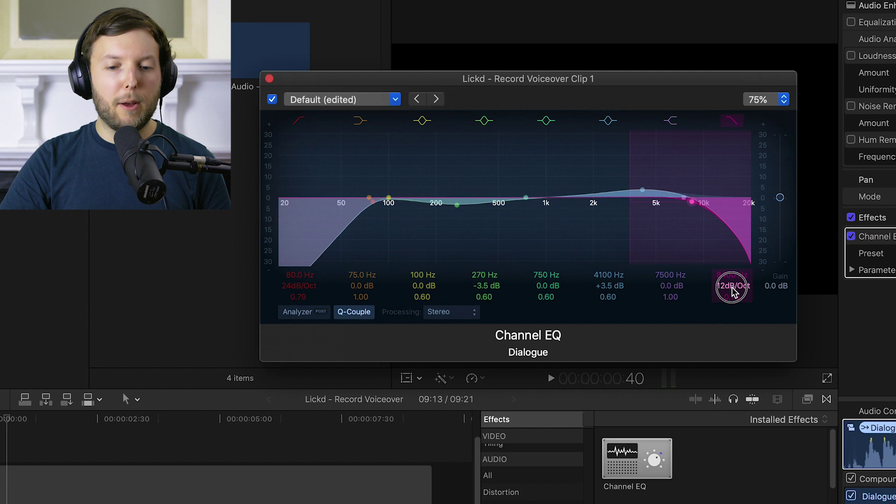
pyautogui.moveTo(734, 292); pyautogui.dragTo(733, 278)
pyautogui.moveTo(692, 202); pyautogui.dragTo(705, 206)
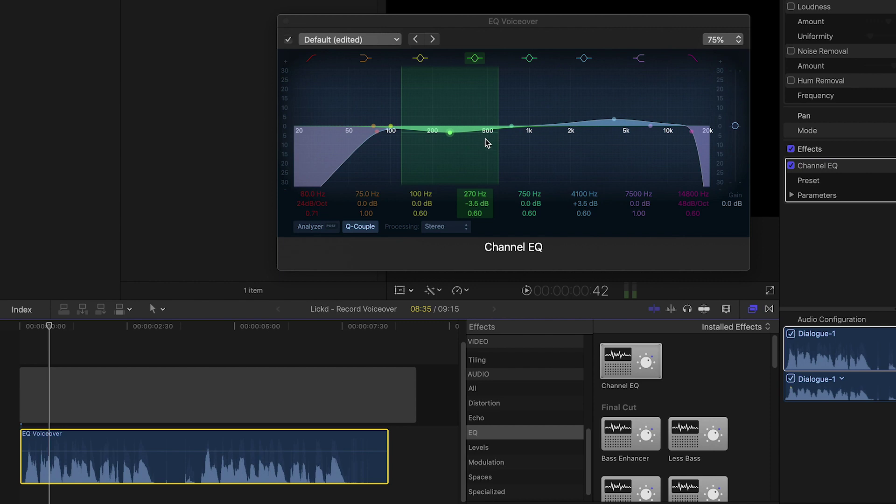
# Play the voiceover while tuning the EQ to dip 265 Hz by 4 dB and lift 4200 Hz.
pyautogui.press('/')
pyautogui.moveTo(451, 133)
pyautogui.mouseDown()
pyautogui.moveTo(448, 90)
pyautogui.moveTo(450, 140)
pyautogui.mouseUp()
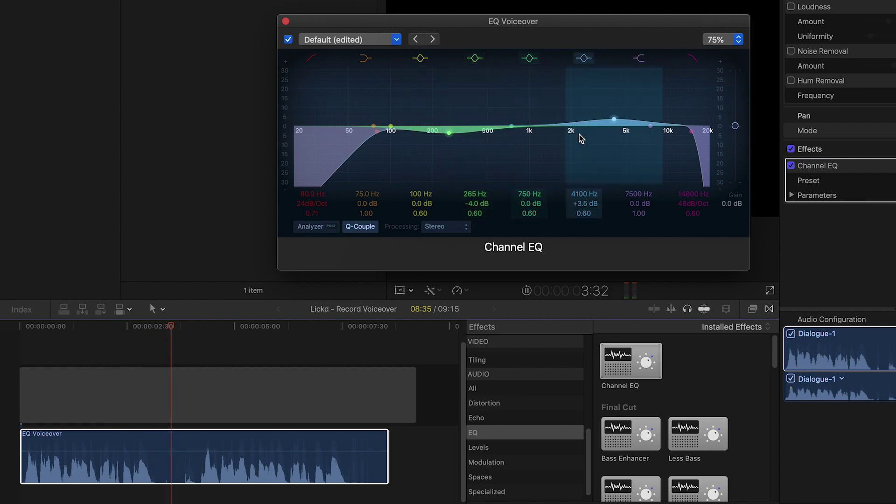
pyautogui.moveTo(614, 120)
pyautogui.mouseDown()
pyautogui.moveTo(618, 89)
pyautogui.moveTo(622, 166)
pyautogui.moveTo(614, 124)
pyautogui.mouseUp()
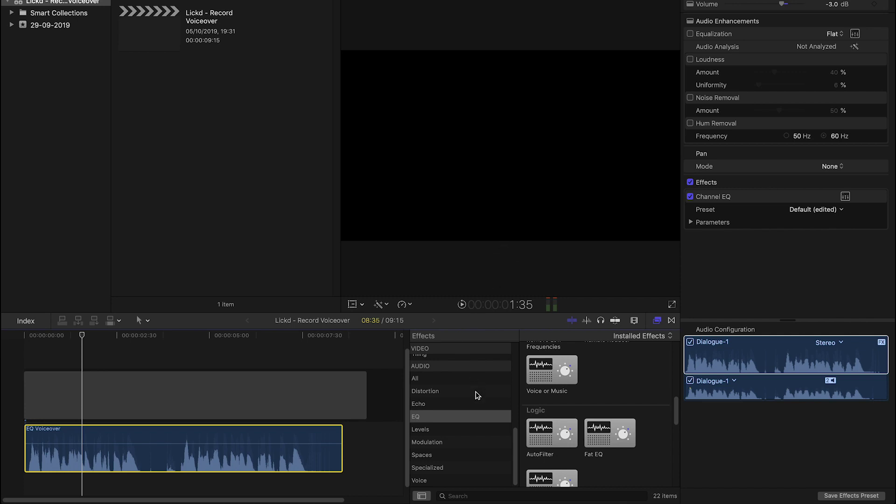
# Apply DeEsser from the Voice category to the EQ Voiceover clip and open its controls.
pyautogui.click(436, 481)
pyautogui.scroll(-2, 607, 422)
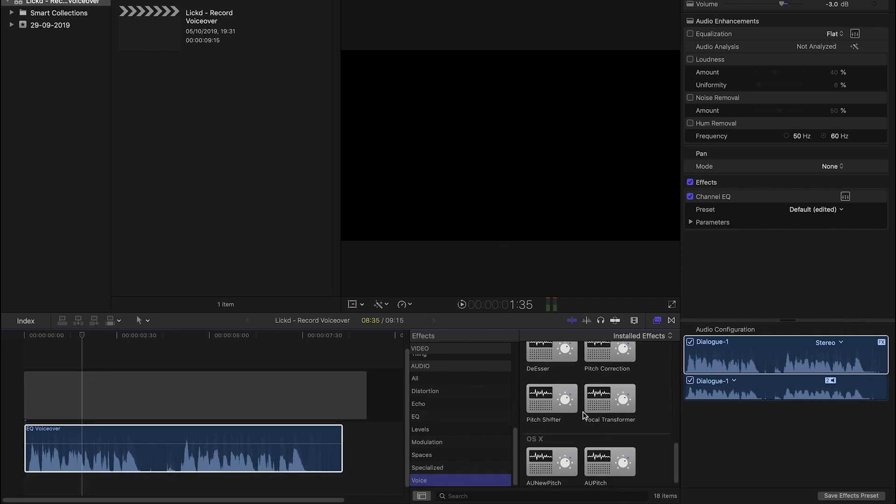
pyautogui.moveTo(563, 364); pyautogui.dragTo(280, 455)
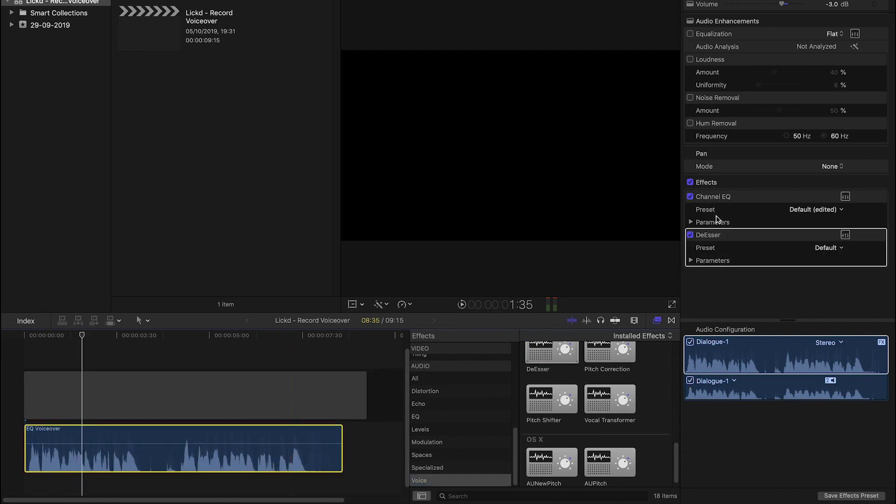
pyautogui.click(845, 235)
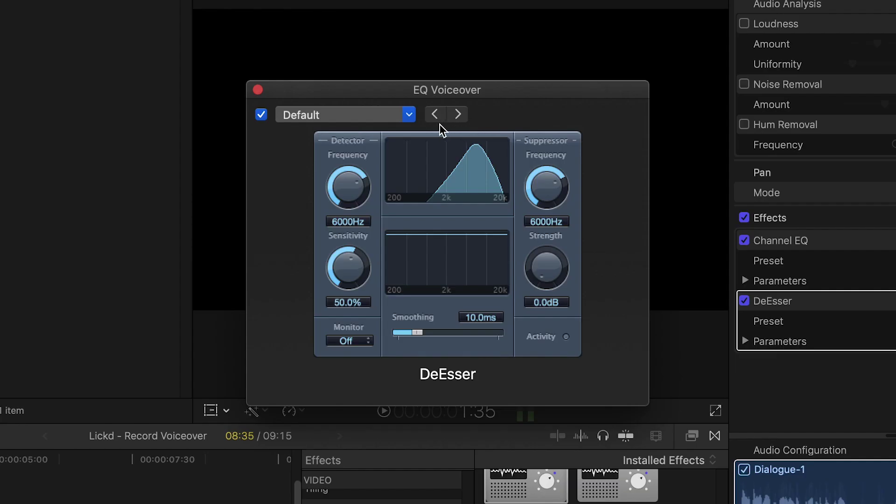
# Set the DeEsser detector to 5400Hz, suppressor to 5600Hz and strength to -7.0dB.
pyautogui.moveTo(358, 183); pyautogui.dragTo(360, 190)
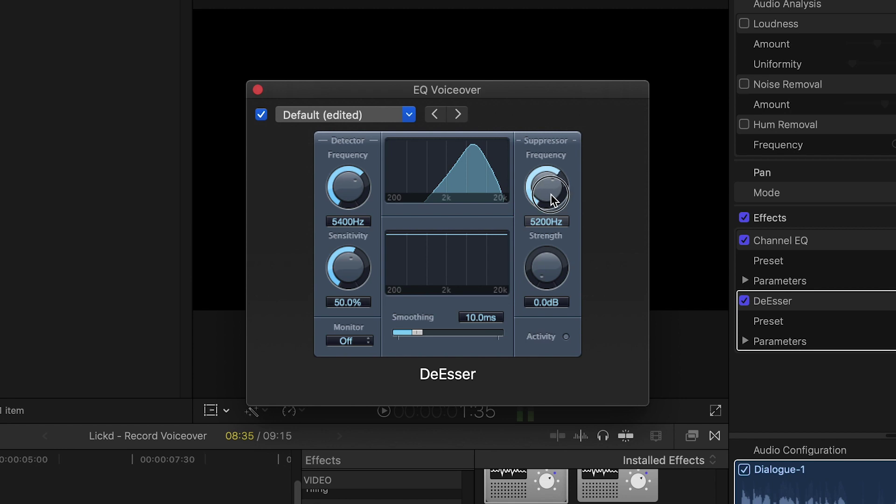
pyautogui.moveTo(550, 194); pyautogui.dragTo(548, 191)
pyautogui.moveTo(544, 273)
pyautogui.mouseDown()
pyautogui.moveTo(543, 226)
pyautogui.moveTo(542, 270)
pyautogui.moveTo(540, 256)
pyautogui.mouseUp()
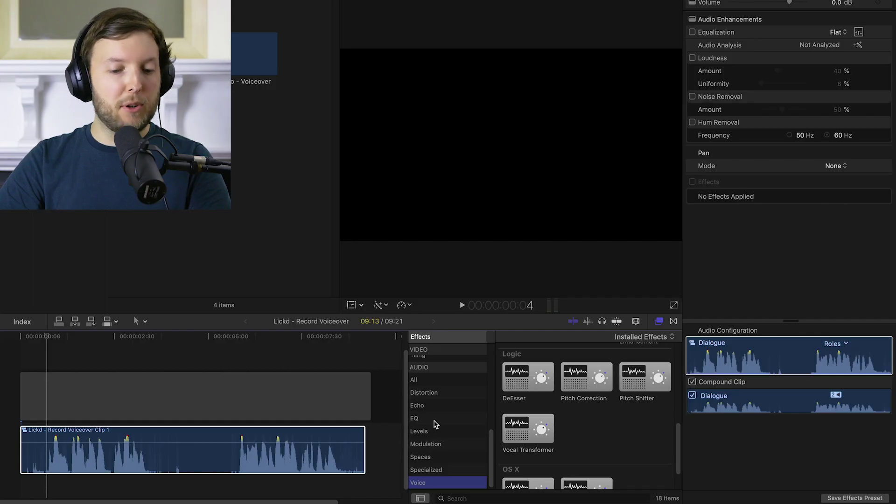
# Apply the Limiter from the Levels category to the voiceover clip and open its controls.
pyautogui.click(426, 432)
pyautogui.scroll(5, 542, 406)
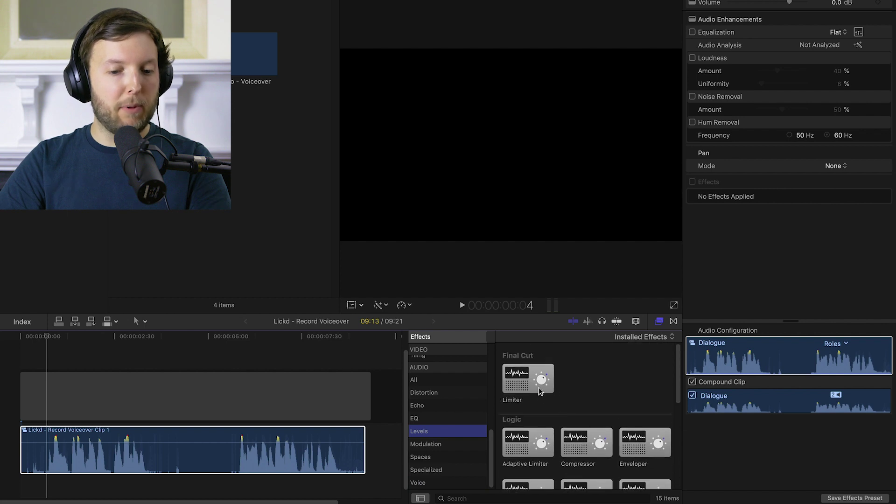
pyautogui.moveTo(534, 380); pyautogui.dragTo(255, 453)
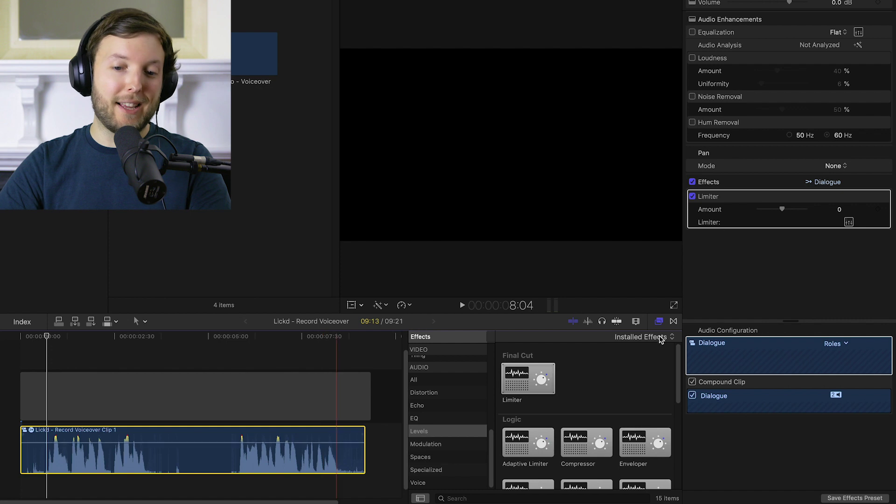
pyautogui.click(849, 223)
pyautogui.moveTo(399, 186); pyautogui.dragTo(580, 71)
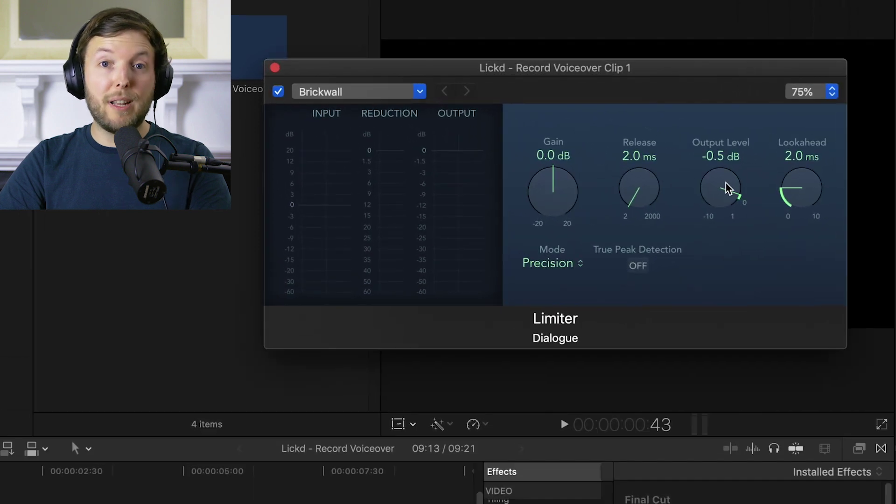
# Set the Limiter output level to -3.0 dB, release to 250.0 ms and gain to +7.0 dB.
pyautogui.moveTo(722, 185); pyautogui.dragTo(717, 239)
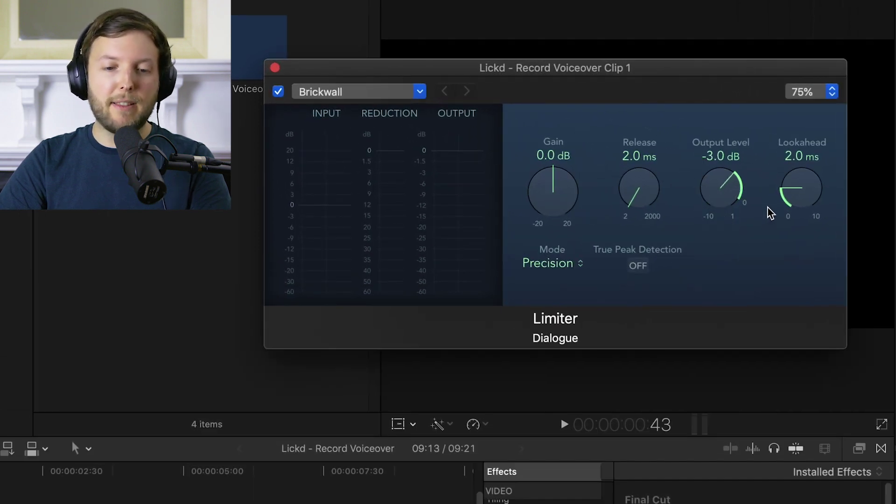
pyautogui.moveTo(646, 214); pyautogui.dragTo(628, 164)
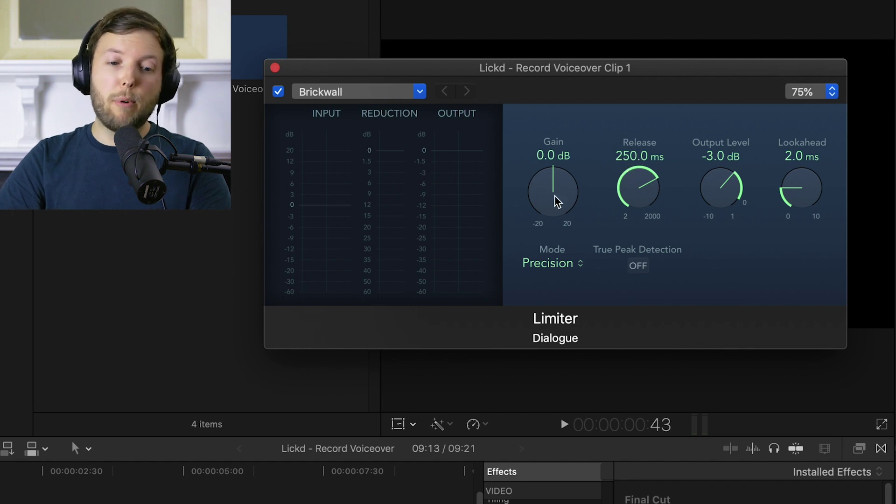
pyautogui.moveTo(557, 202); pyautogui.dragTo(561, 165)
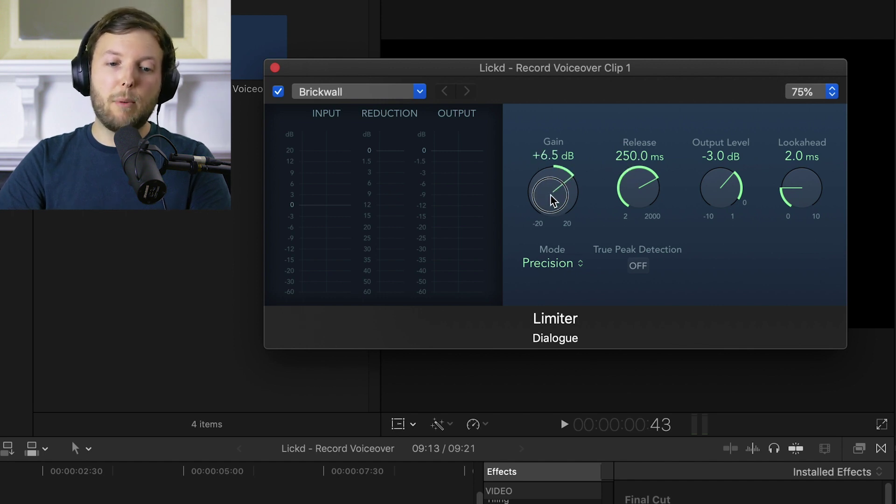
pyautogui.moveTo(553, 200); pyautogui.dragTo(553, 198)
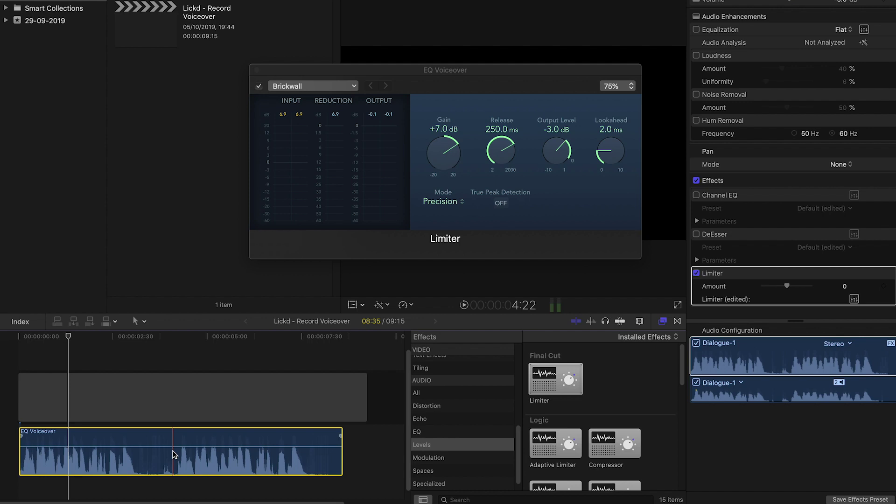
# Play the voiceover, compare the Limiter bypassed and on, then put DeEsser first in the chain.
pyautogui.press('Home')
pyautogui.press('space')
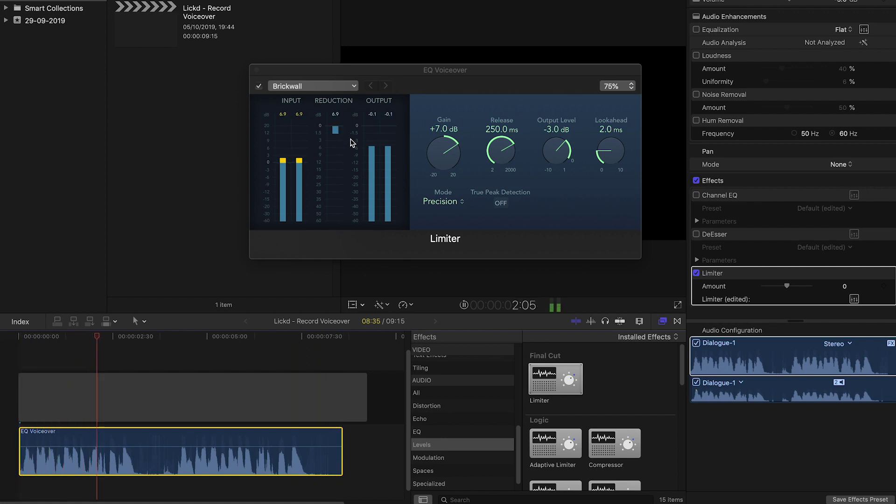
pyautogui.click(260, 89)
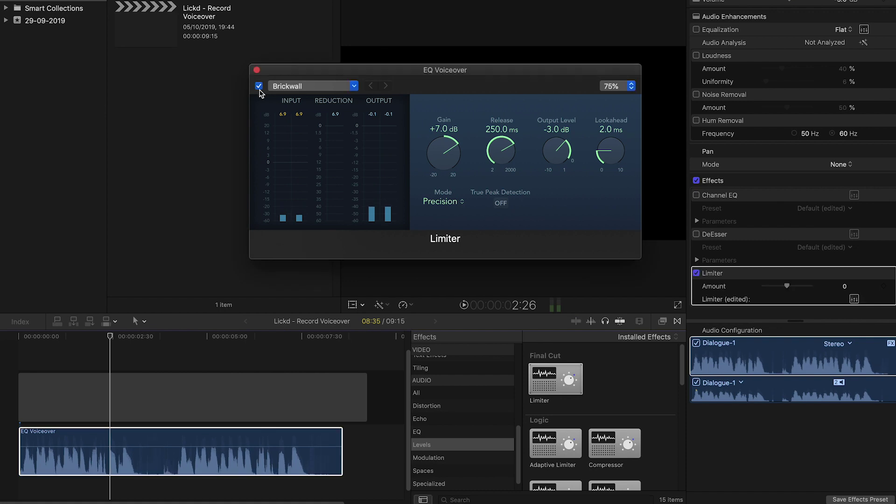
pyautogui.click(260, 91)
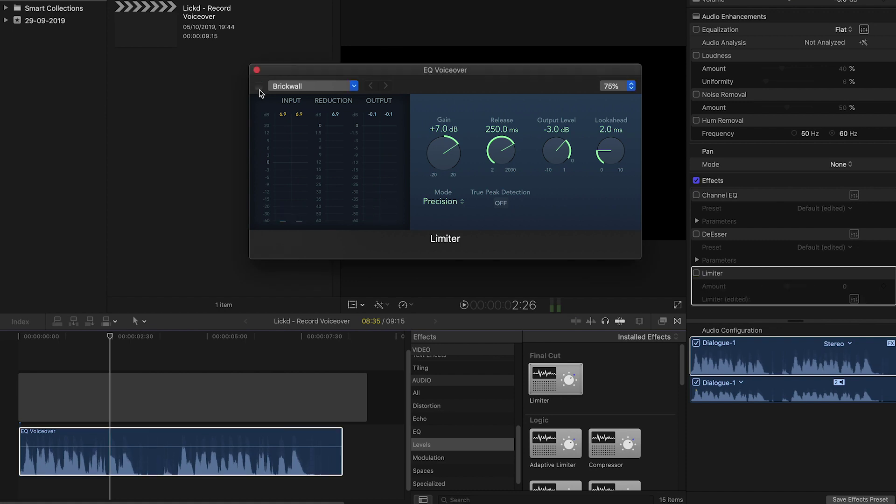
pyautogui.click(259, 86)
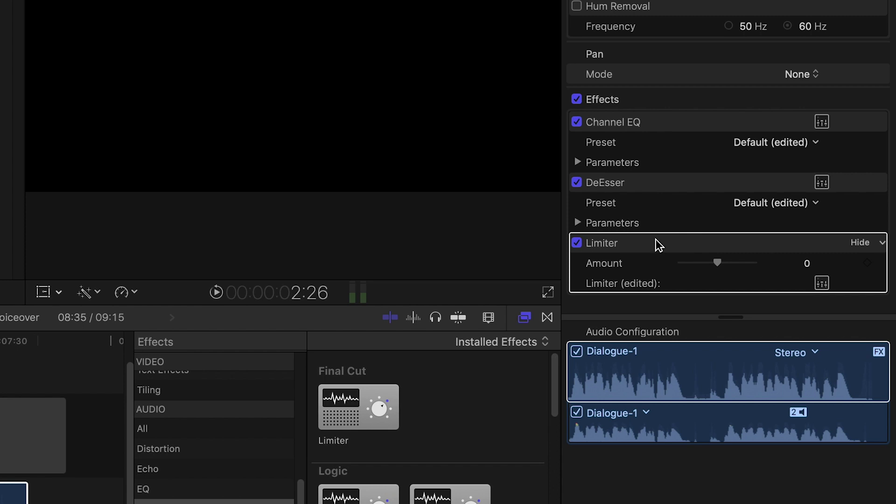
pyautogui.moveTo(653, 243); pyautogui.dragTo(640, 178)
pyautogui.moveTo(627, 120); pyautogui.dragTo(638, 273)
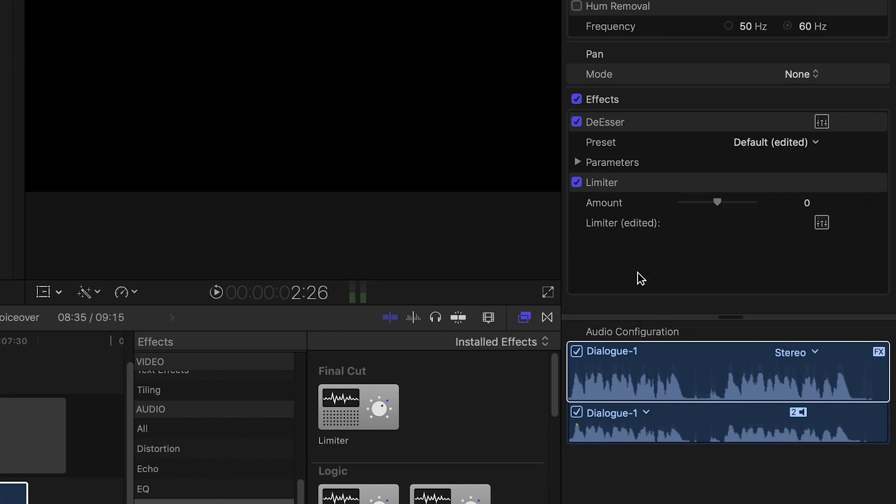